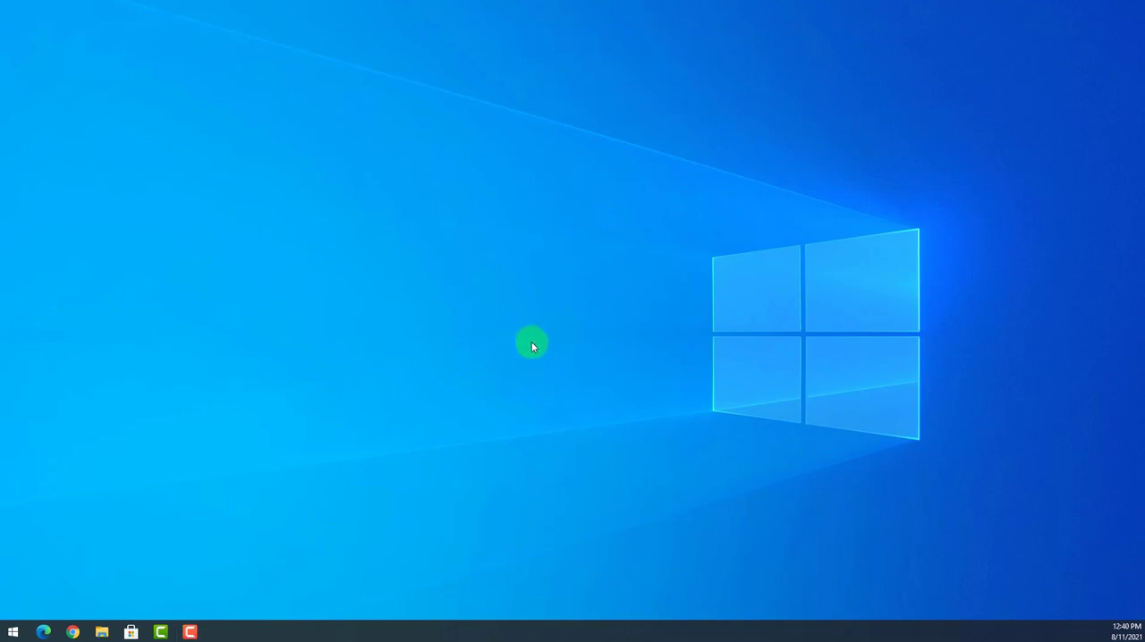
# Open the Family & other users page of the Windows account settings.
pyautogui.click(14, 632)
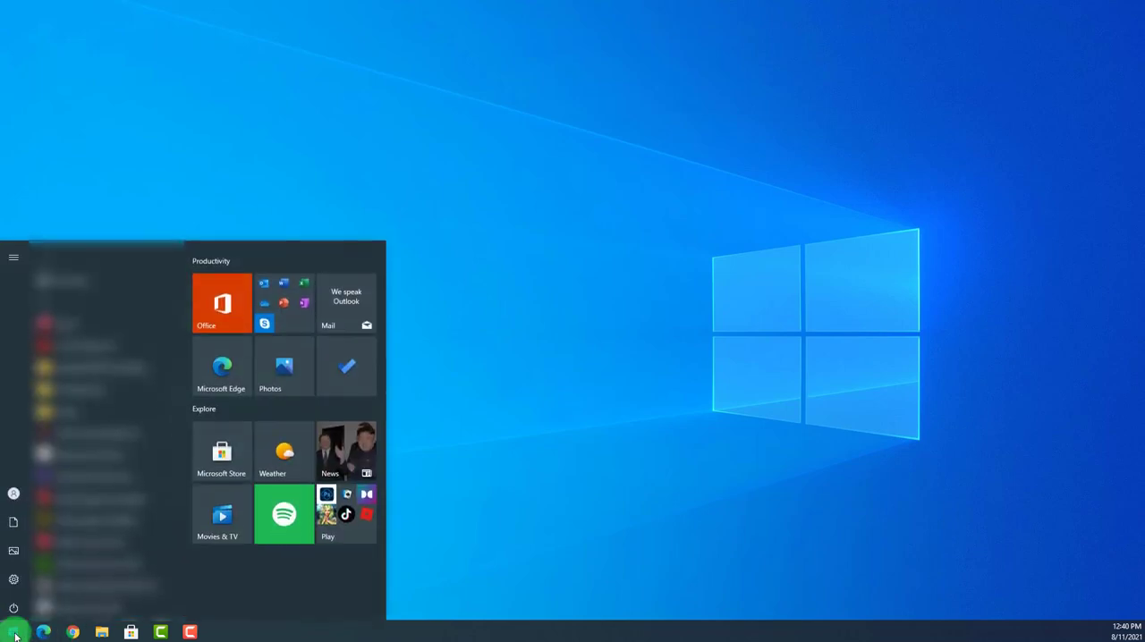
pyautogui.click(14, 579)
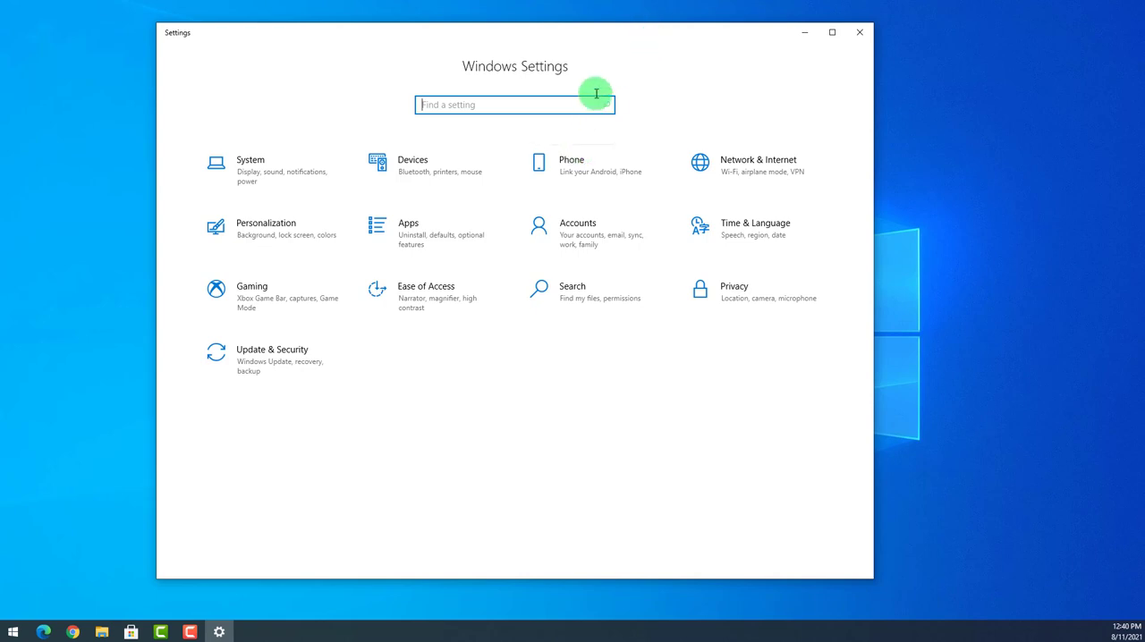
pyautogui.click(589, 239)
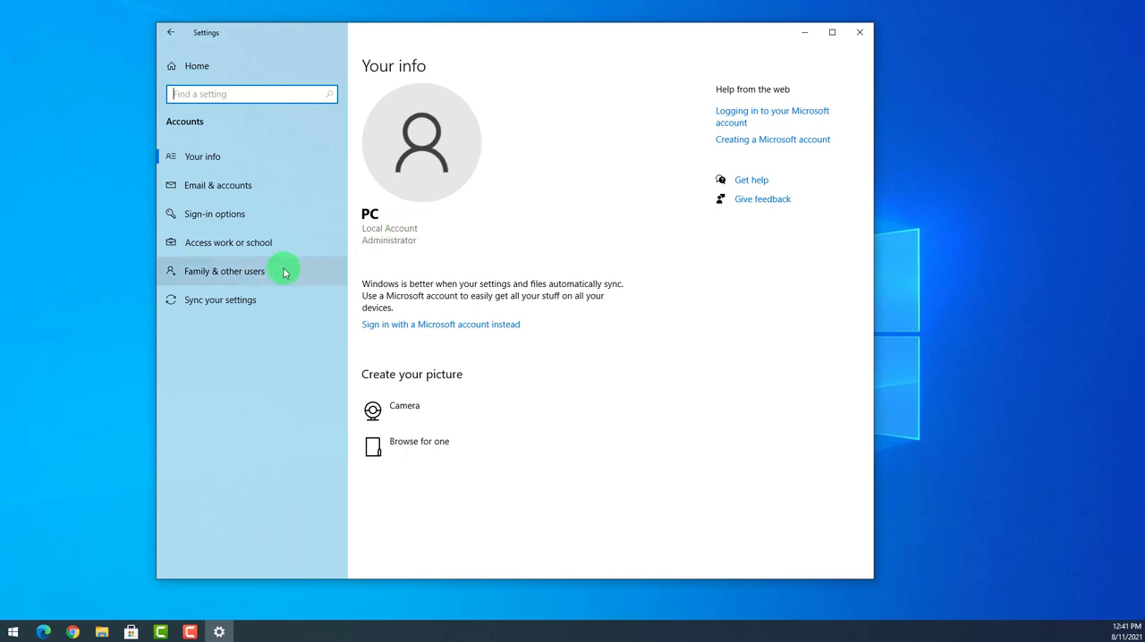
pyautogui.click(224, 273)
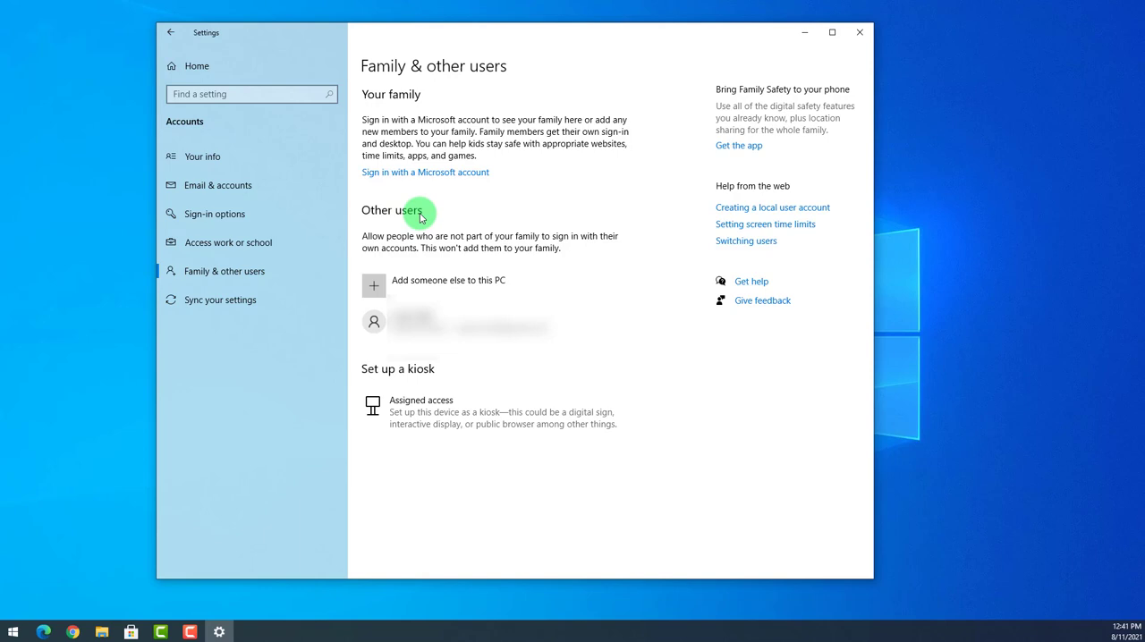
# Start adding another person to this PC as a user without a Microsoft account.
pyautogui.click(434, 292)
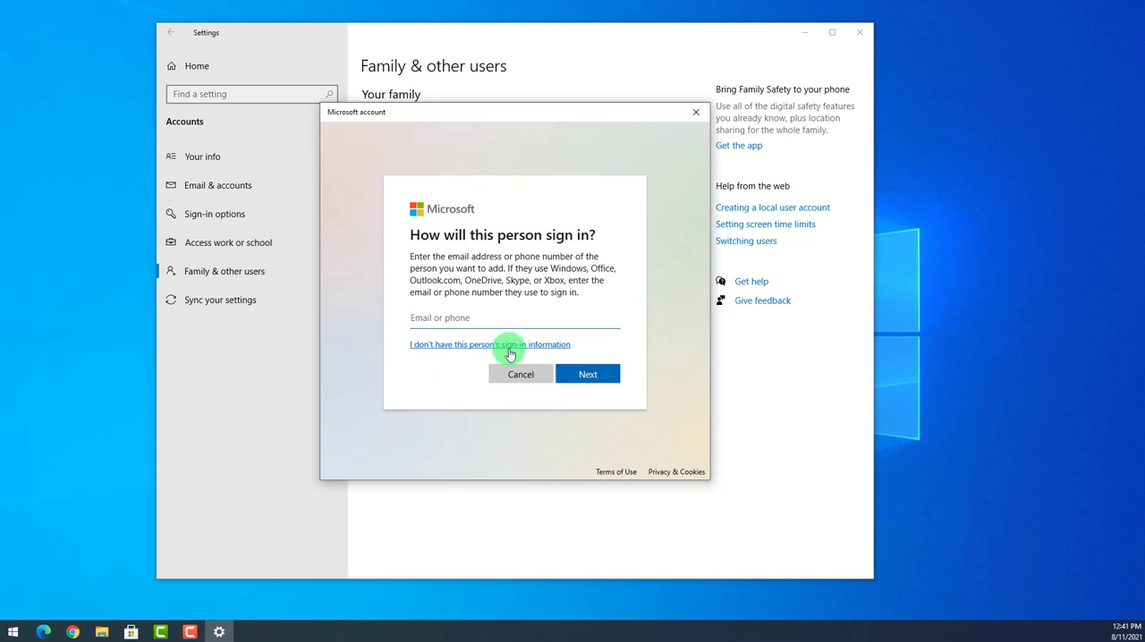
pyautogui.click(549, 345)
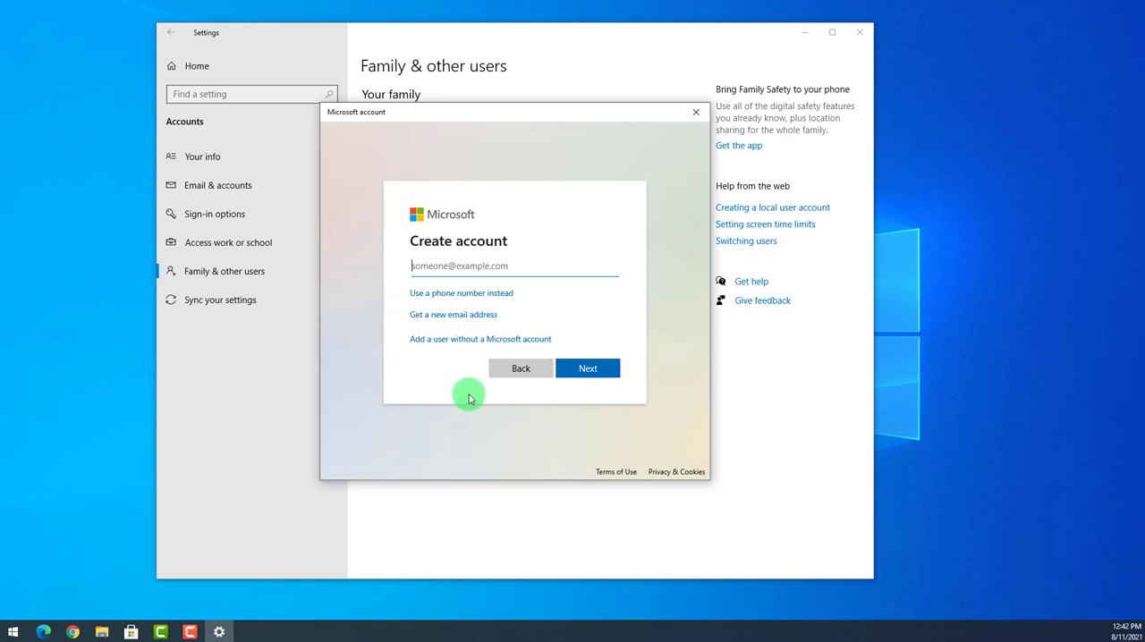
pyautogui.click(428, 344)
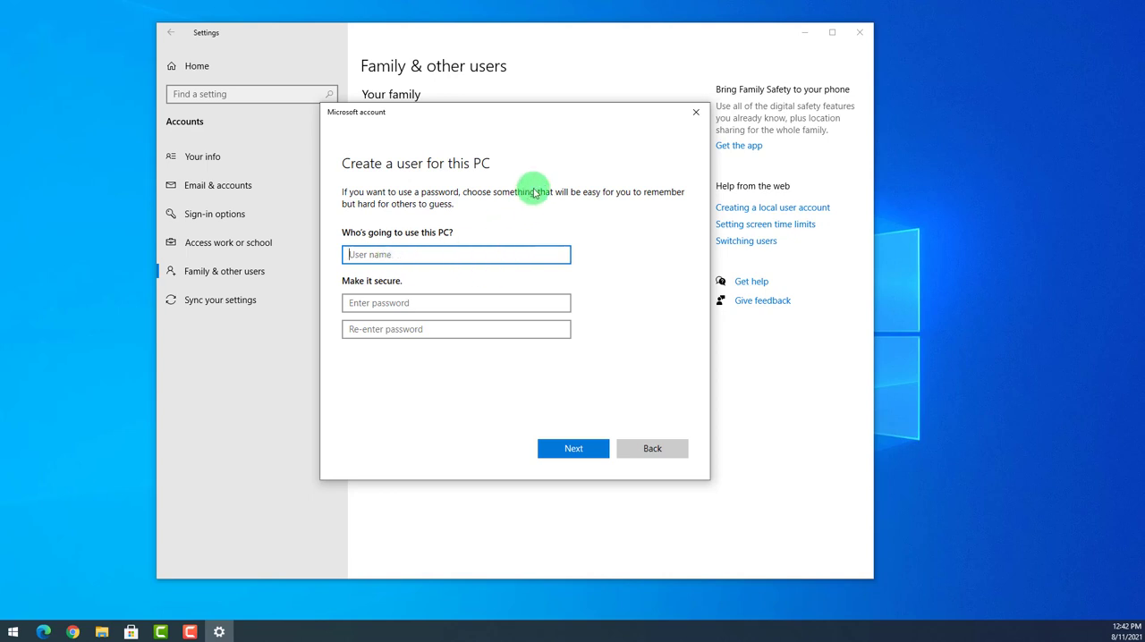
# Name the new user PC Guest, then enter and re-enter the account password.
pyautogui.write('PC Guest')
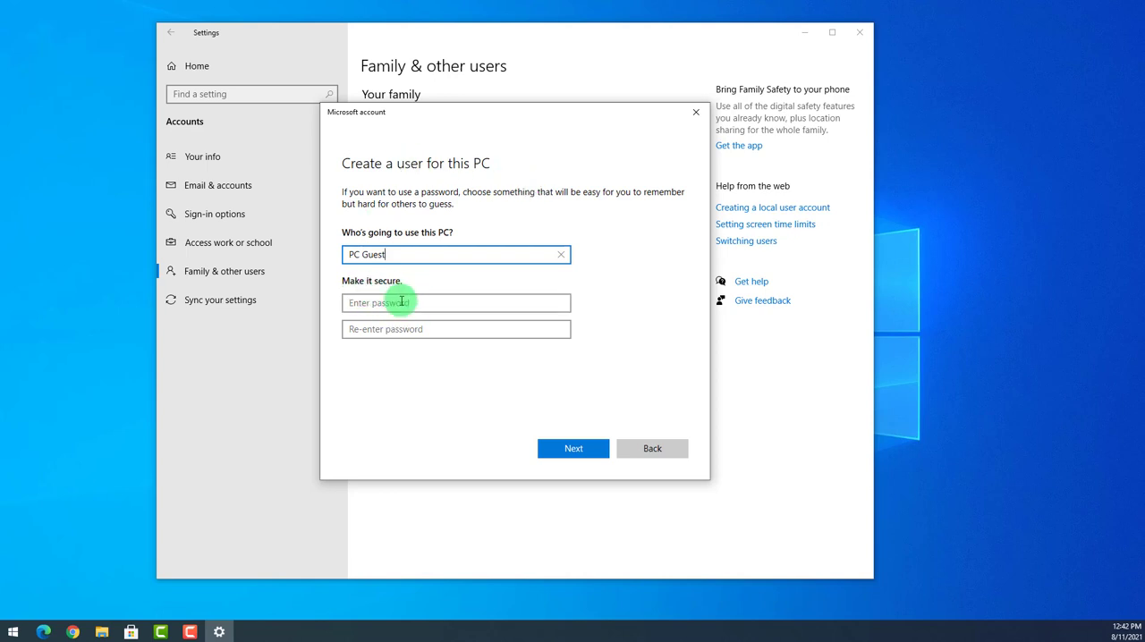
pyautogui.click(370, 304)
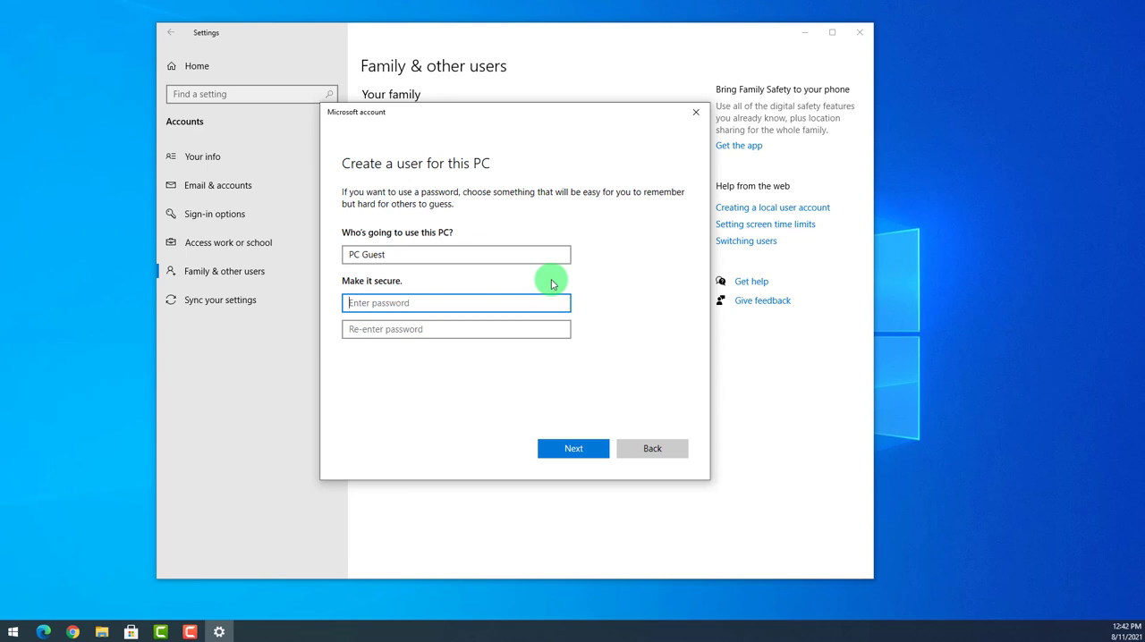
pyautogui.write('123')
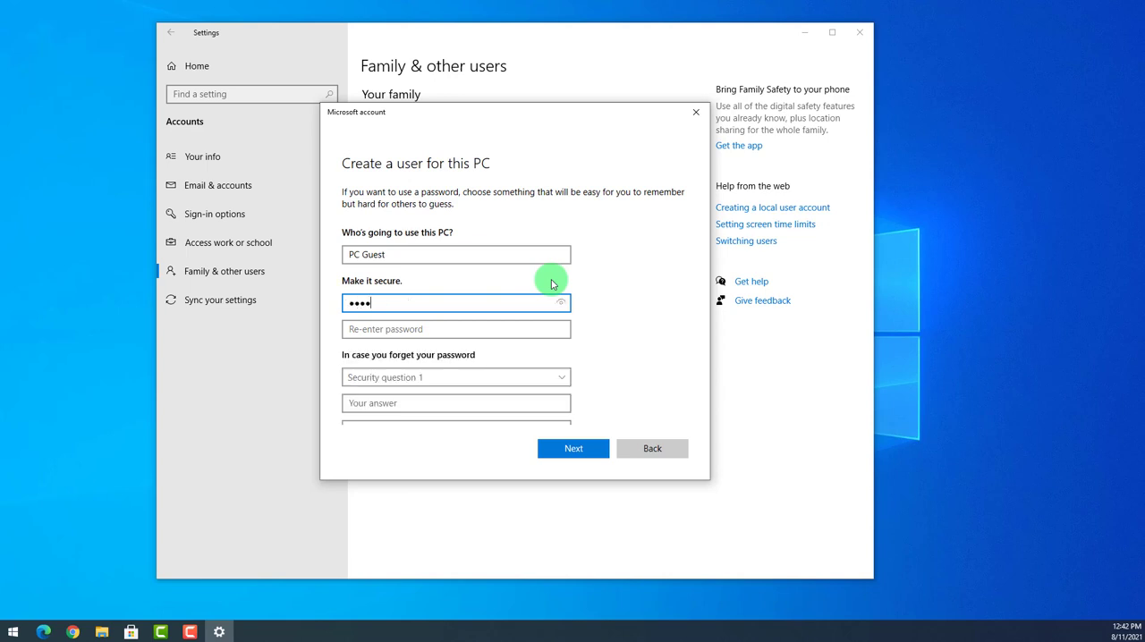
pyautogui.write('4')
pyautogui.press('Tab')
pyautogui.write('1')
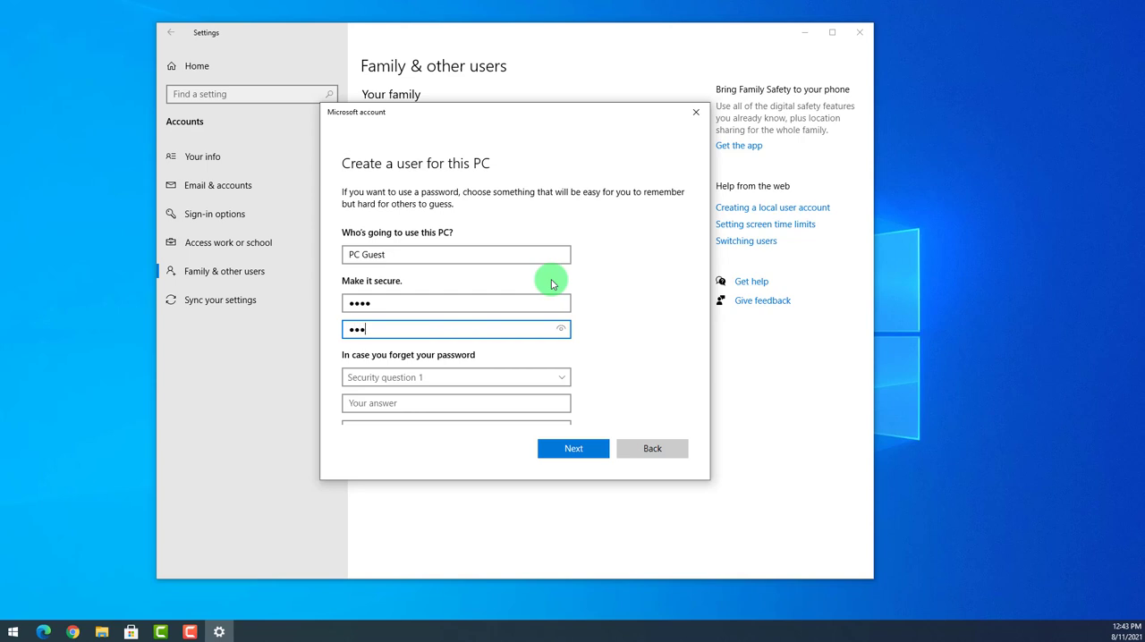
# Choose "What was your first pet's name?" as security question 1 and answer it with aaa.
pyautogui.scroll(-3, 552, 284)
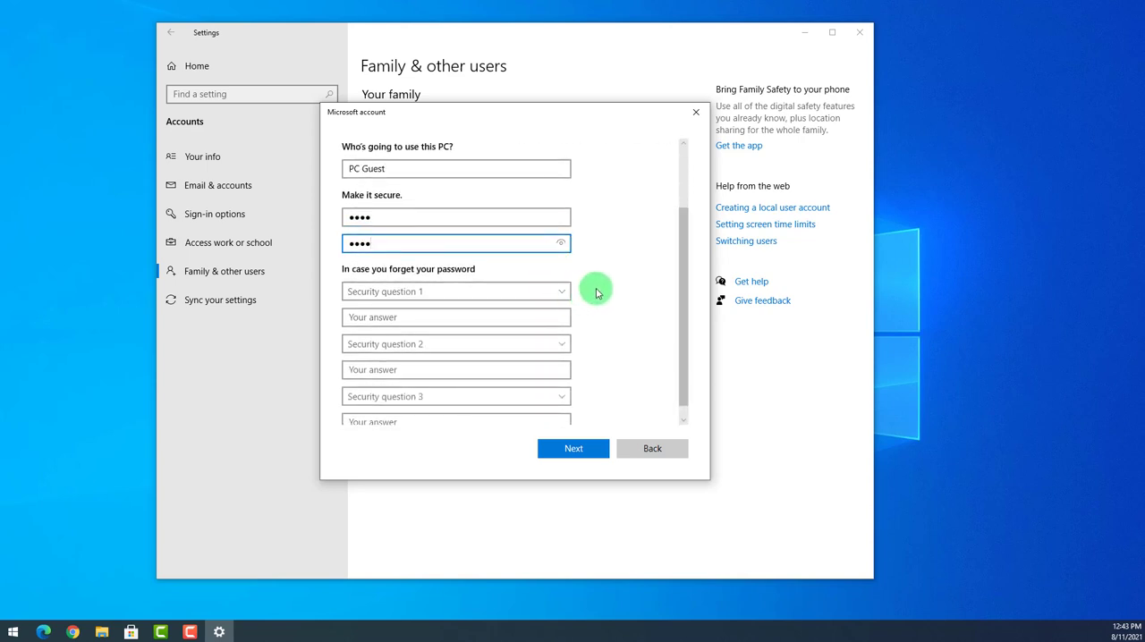
pyautogui.scroll(-1, 597, 293)
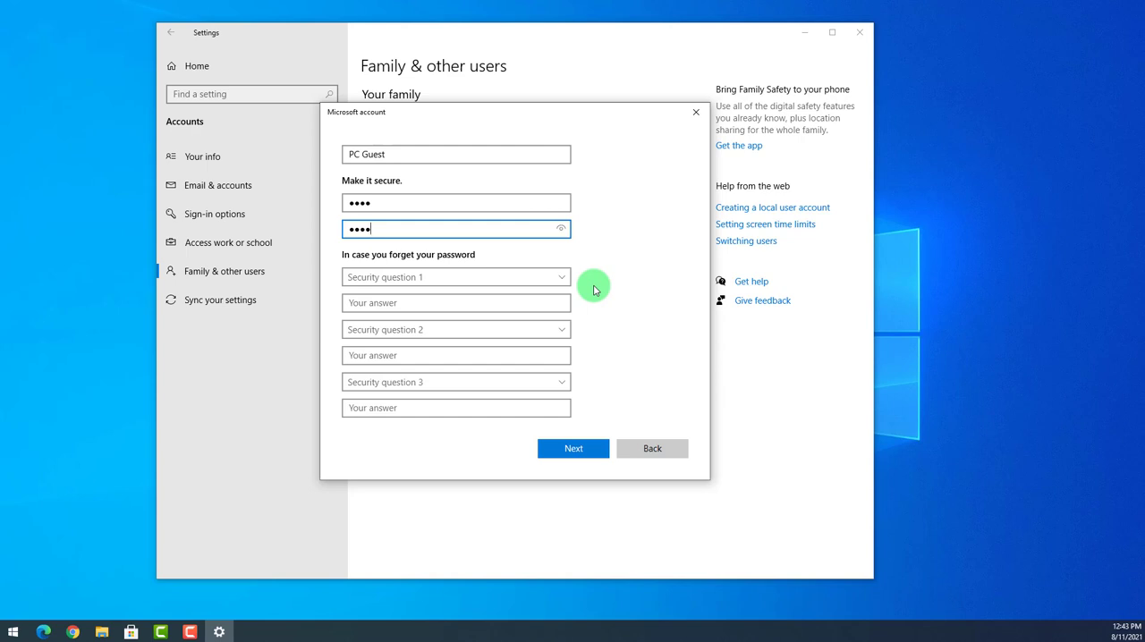
pyautogui.click(540, 276)
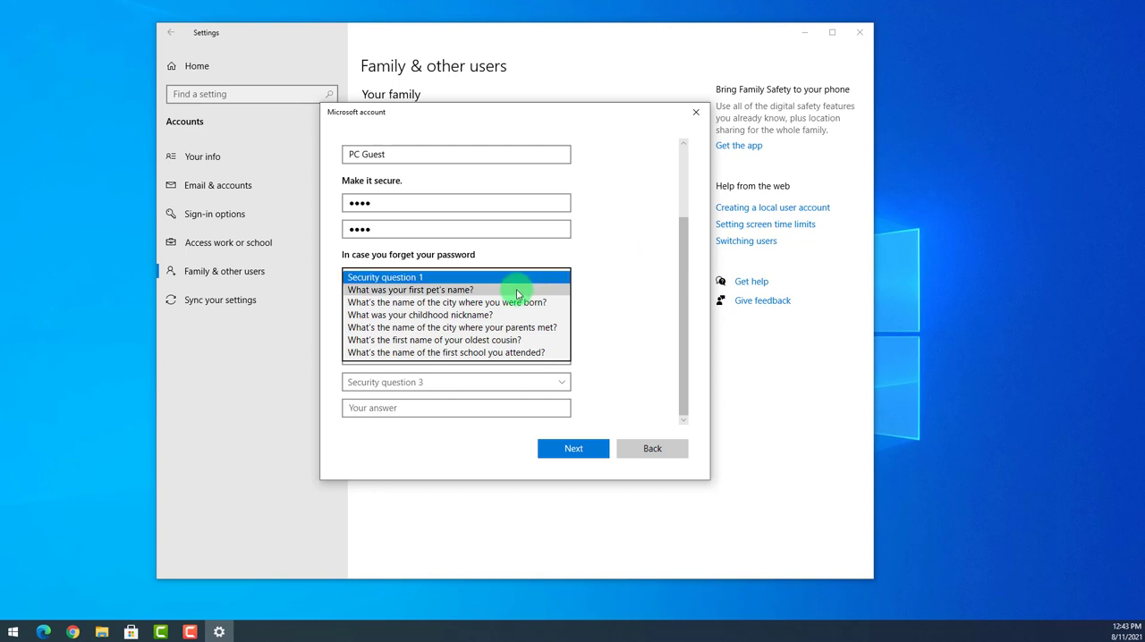
pyautogui.click(517, 290)
pyautogui.click(417, 304)
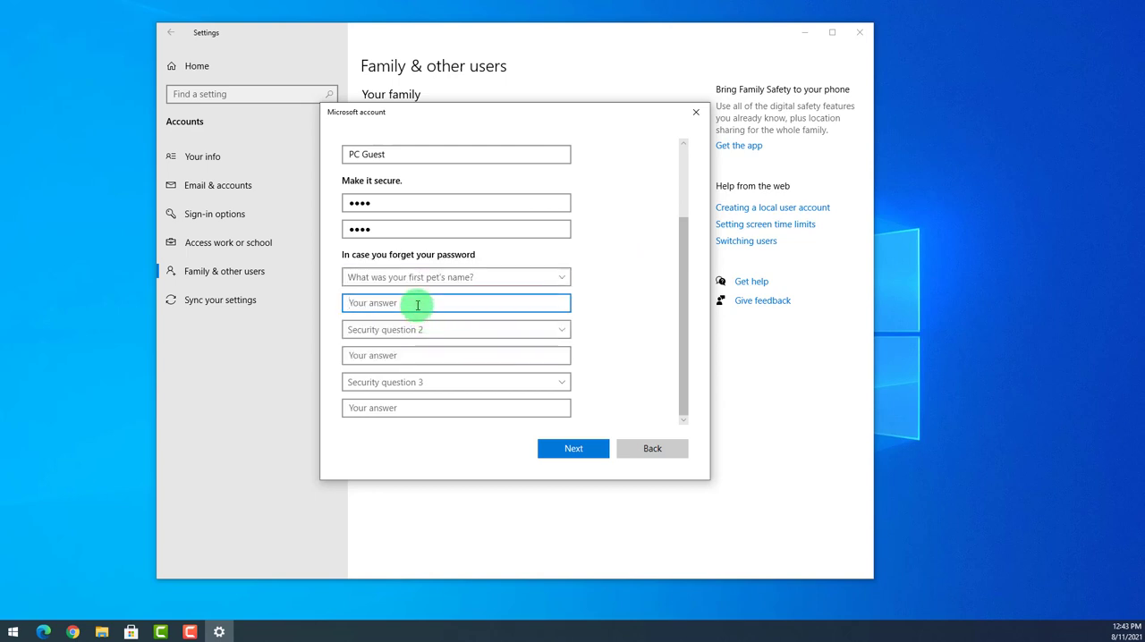
pyautogui.write('aaa')
pyautogui.click(530, 330)
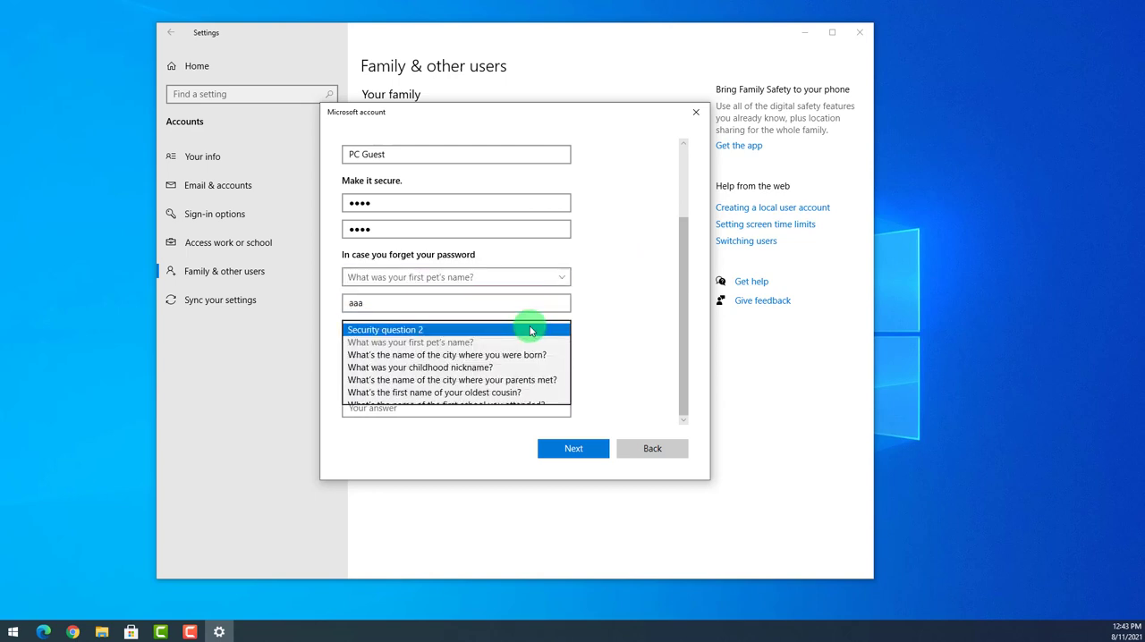
pyautogui.click(524, 355)
pyautogui.click(397, 355)
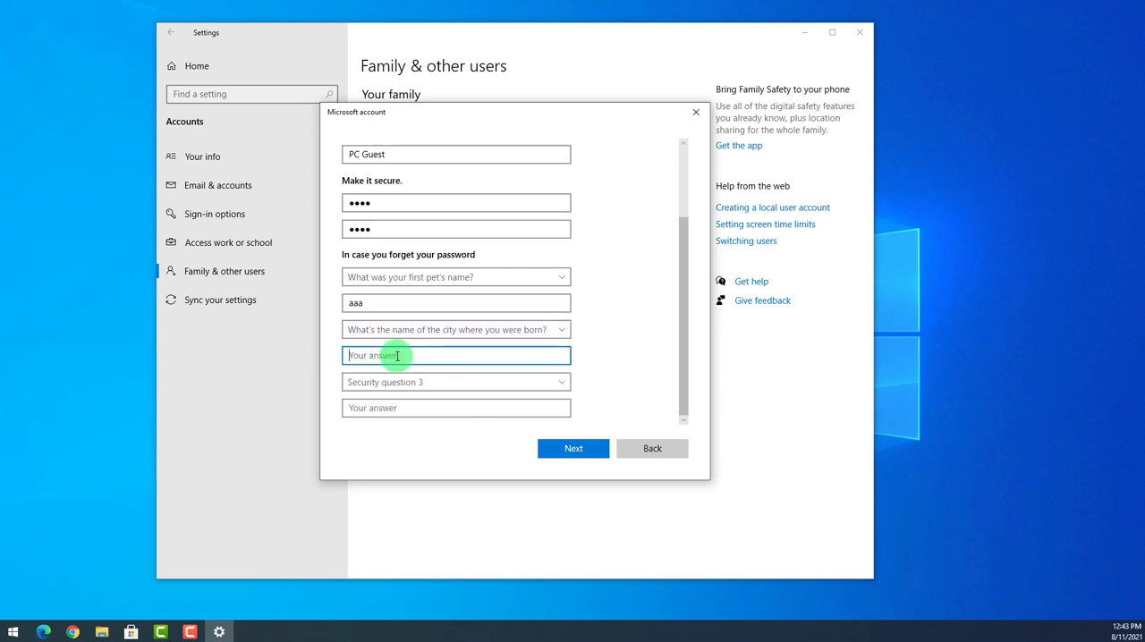
pyautogui.write('bbb')
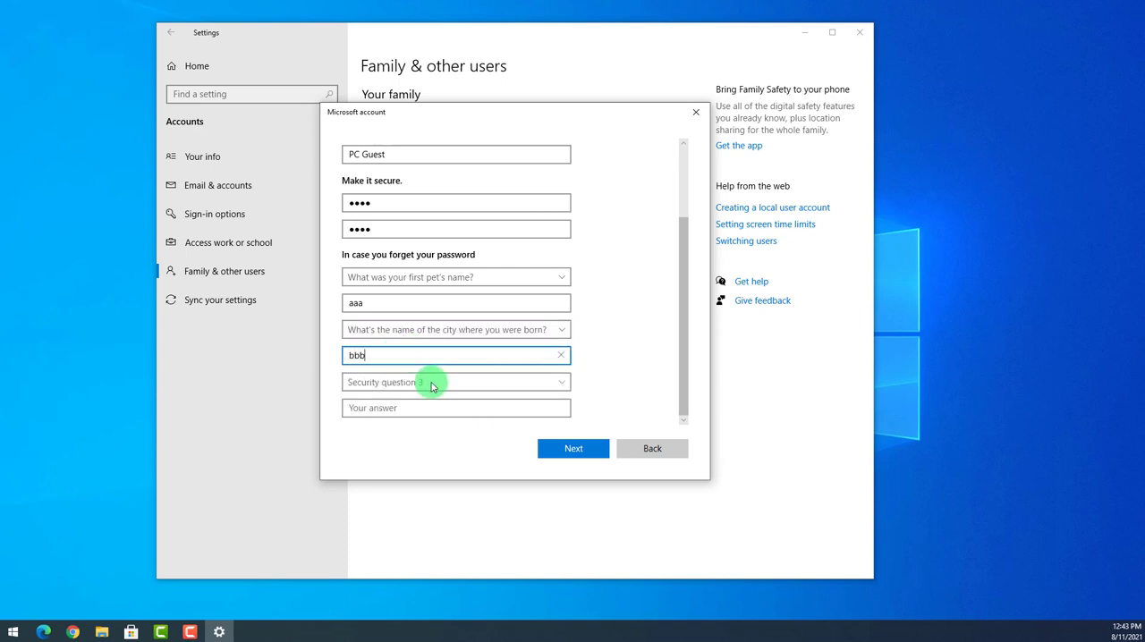
pyautogui.click(428, 383)
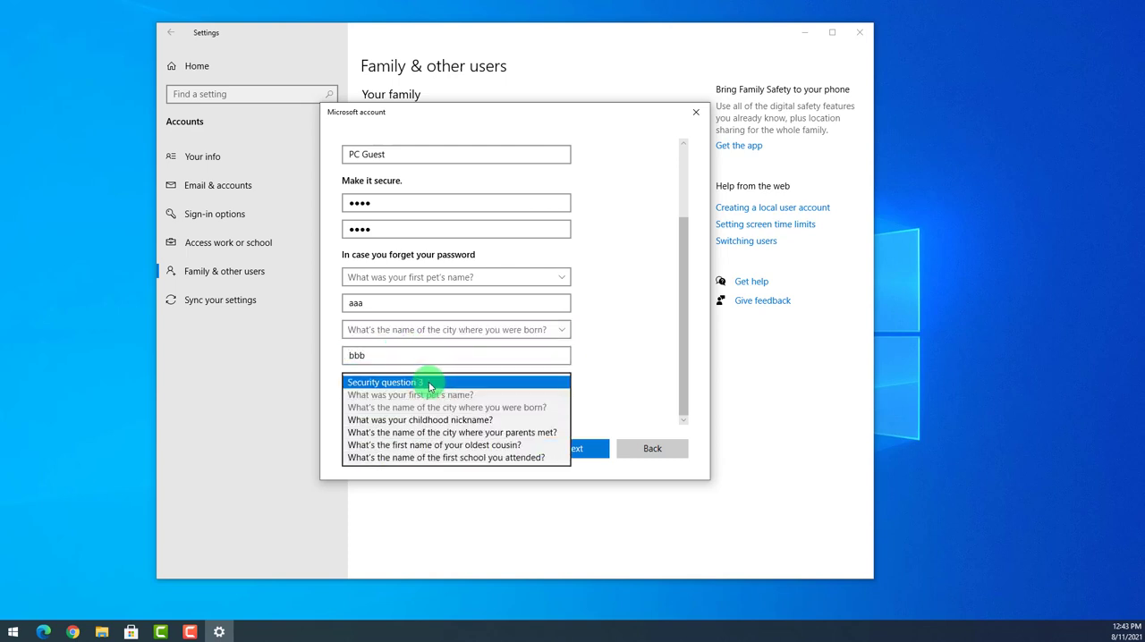
pyautogui.click(411, 422)
pyautogui.click(361, 412)
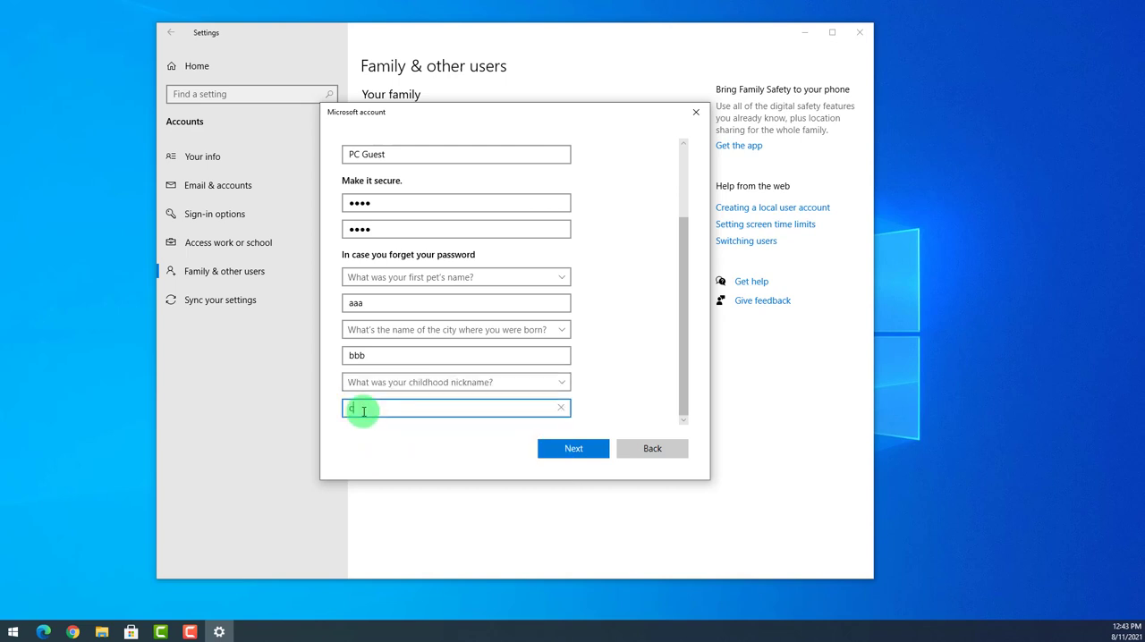
pyautogui.write('ccc')
pyautogui.click(646, 342)
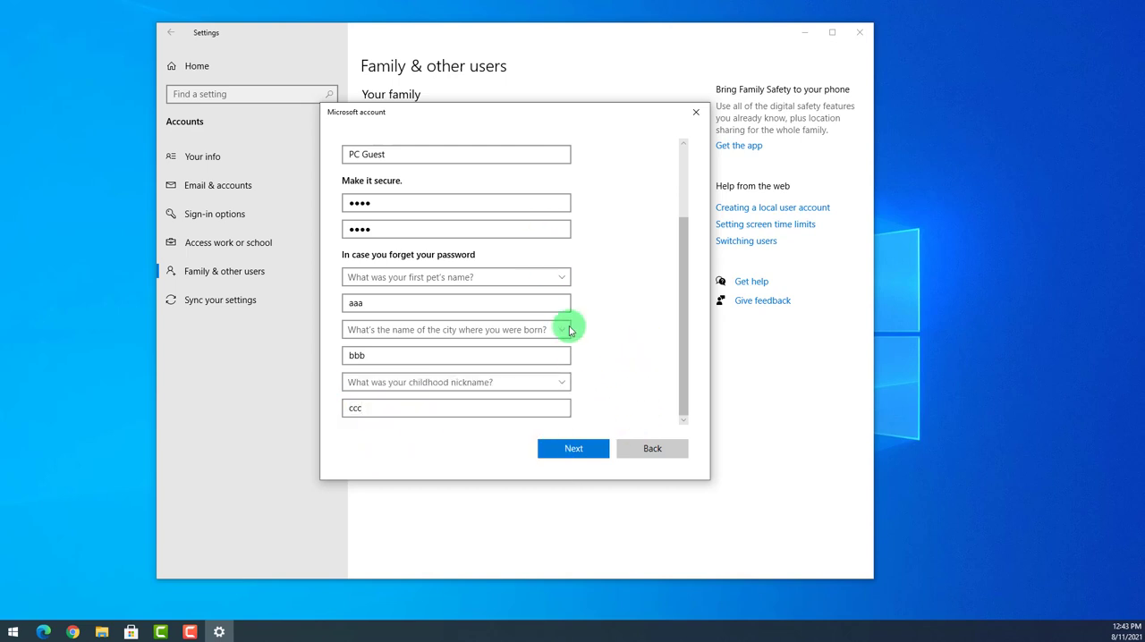
pyautogui.scroll(2, 564, 322)
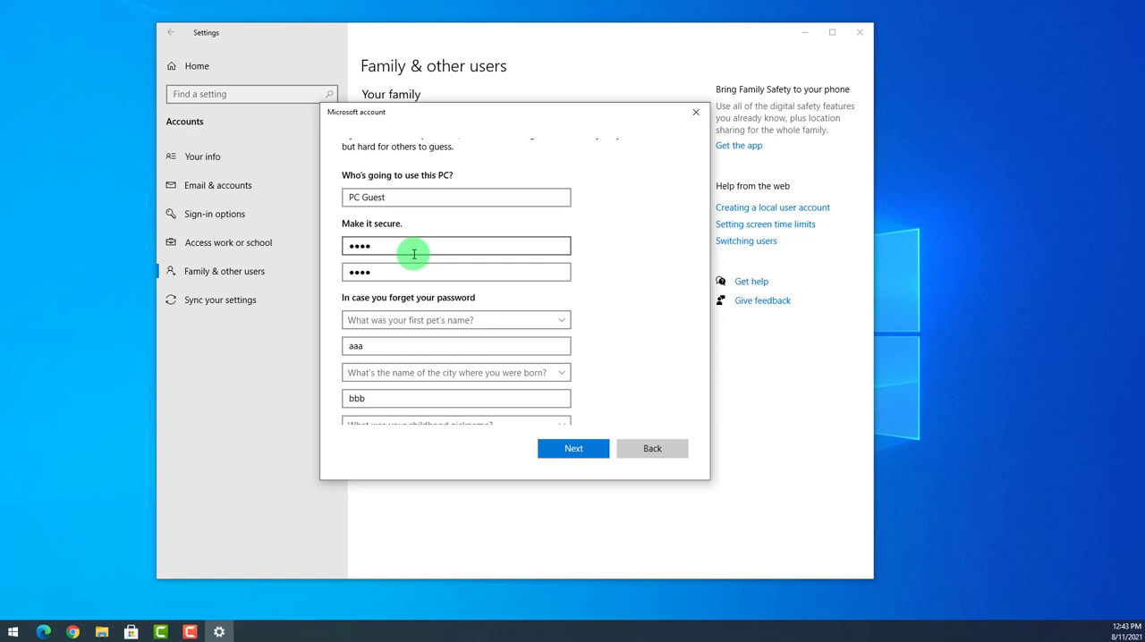
pyautogui.click(567, 449)
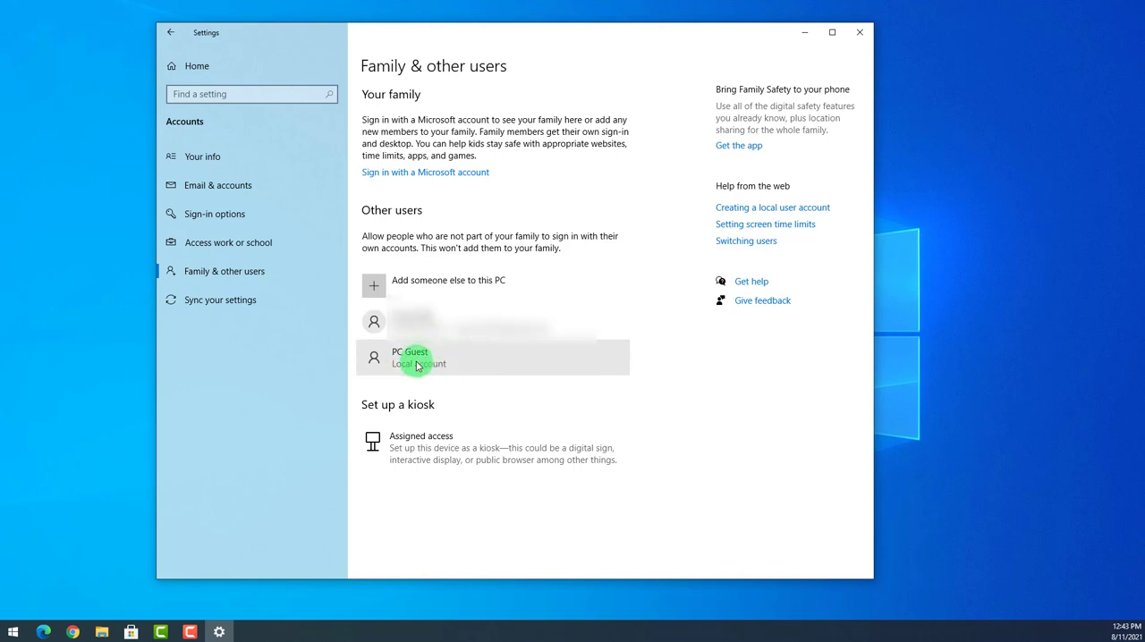
# Change the PC Guest account type to Administrator.
pyautogui.click(474, 363)
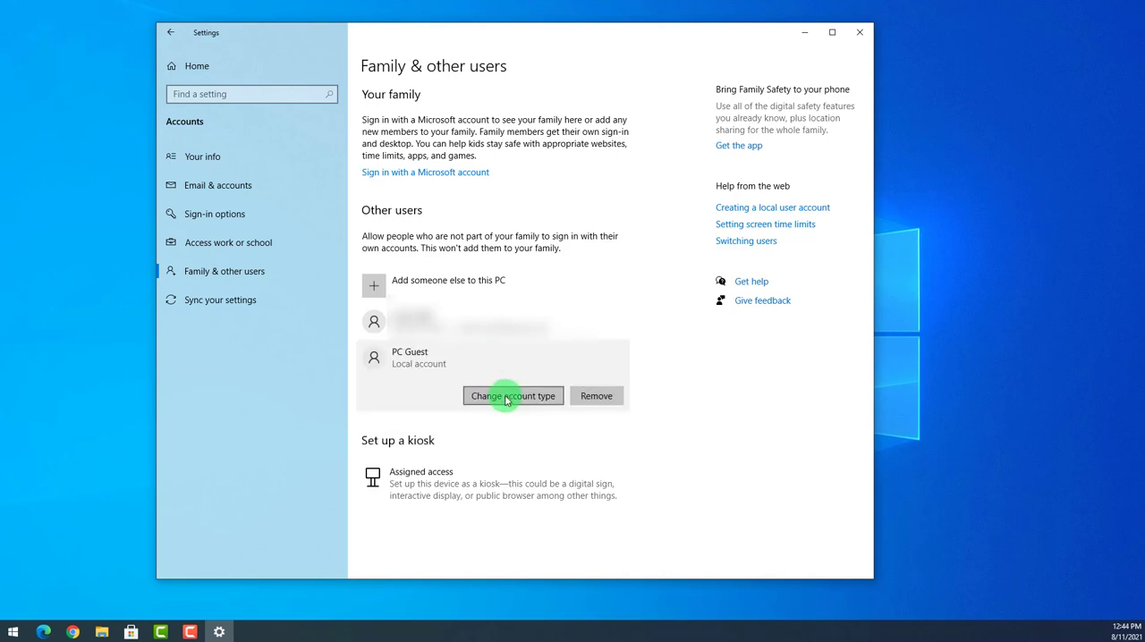
pyautogui.click(507, 399)
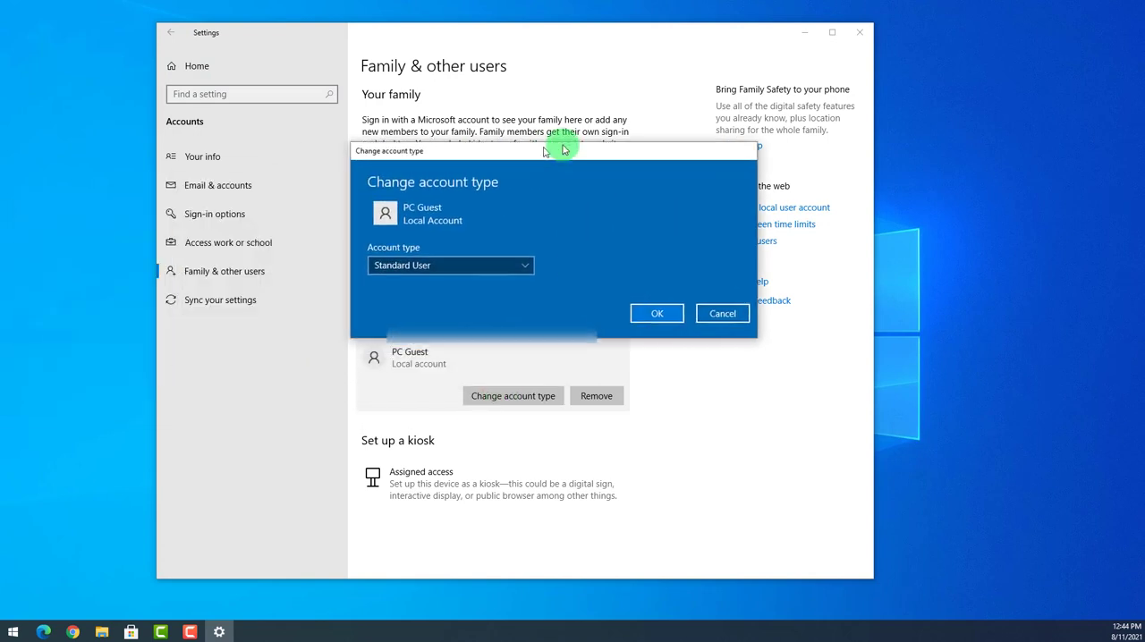
pyautogui.moveTo(558, 146); pyautogui.dragTo(567, 173)
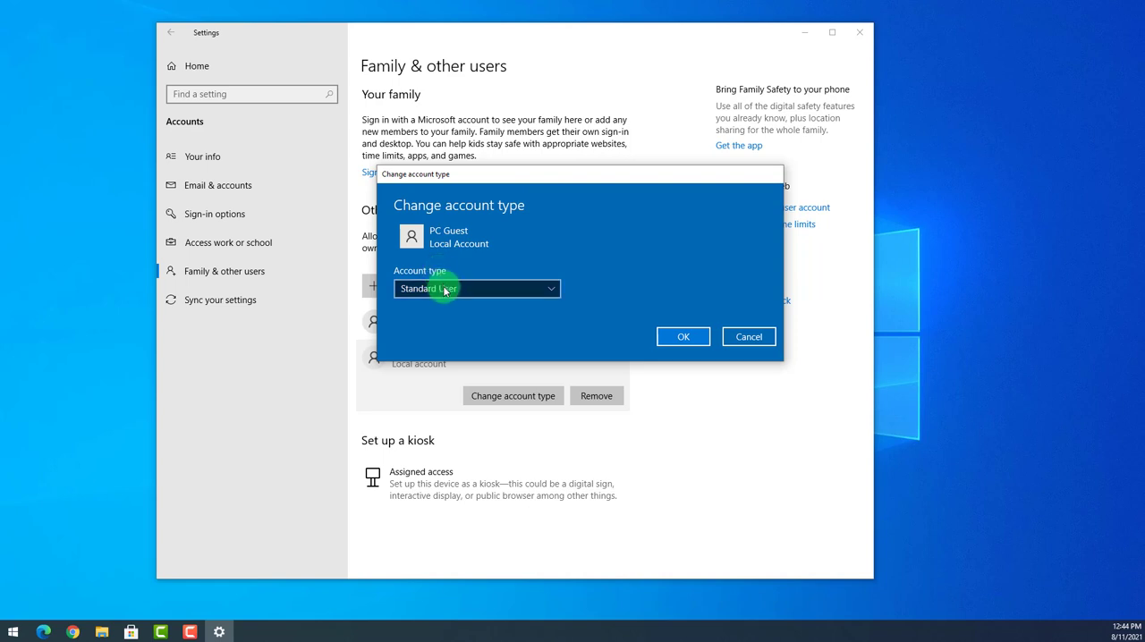
pyautogui.click(424, 288)
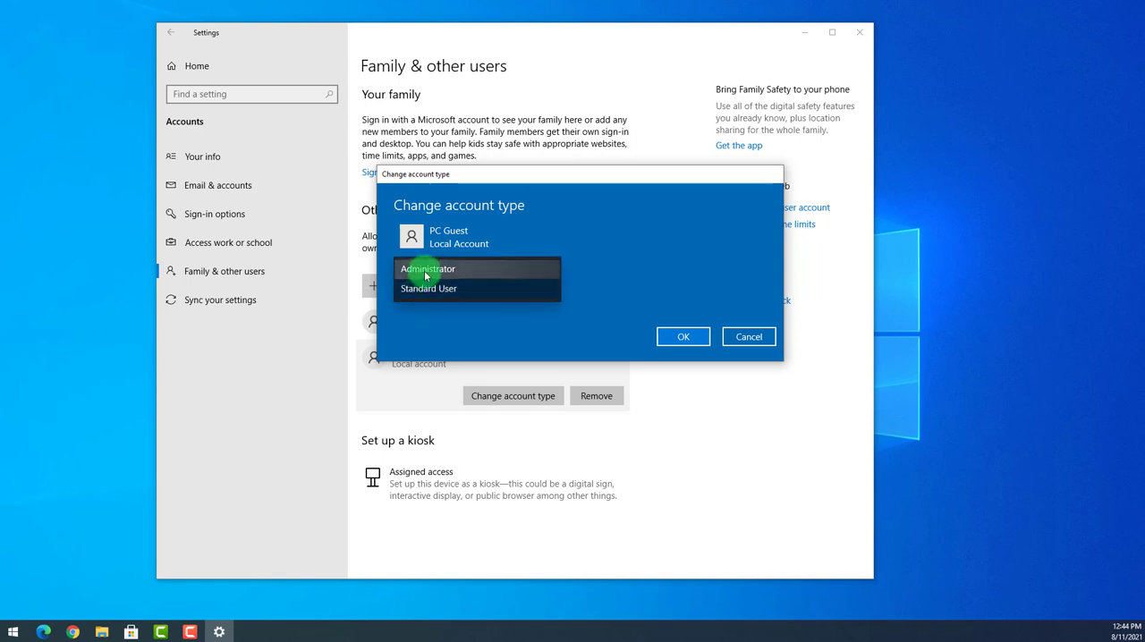
pyautogui.click(428, 271)
pyautogui.click(683, 336)
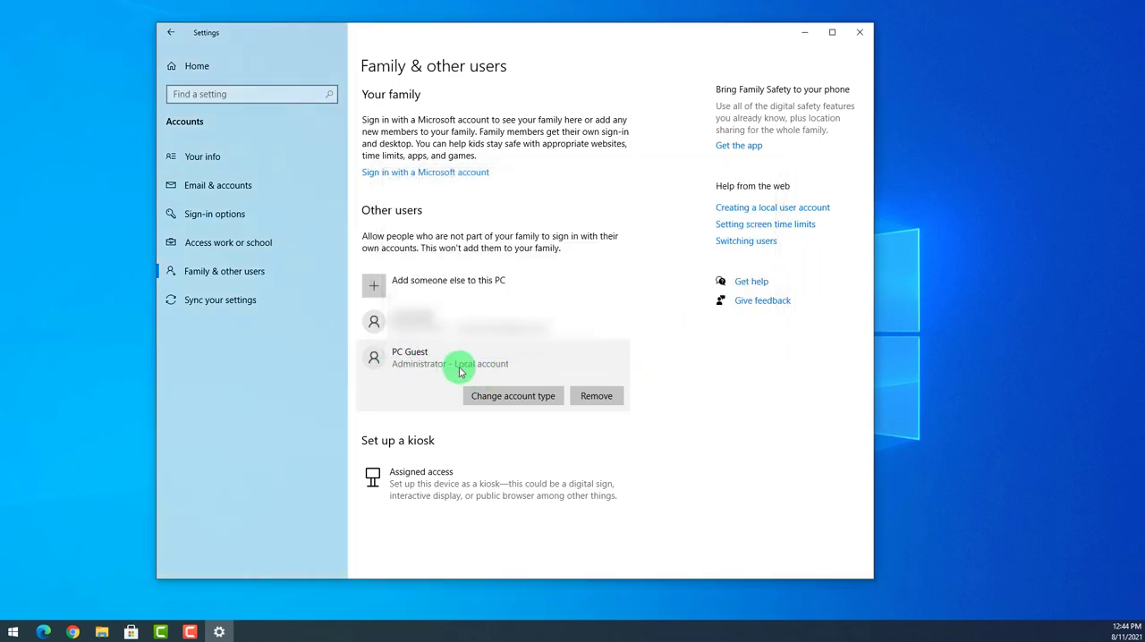
# Change the PC Guest account type back to Standard User and close Settings.
pyautogui.click(475, 396)
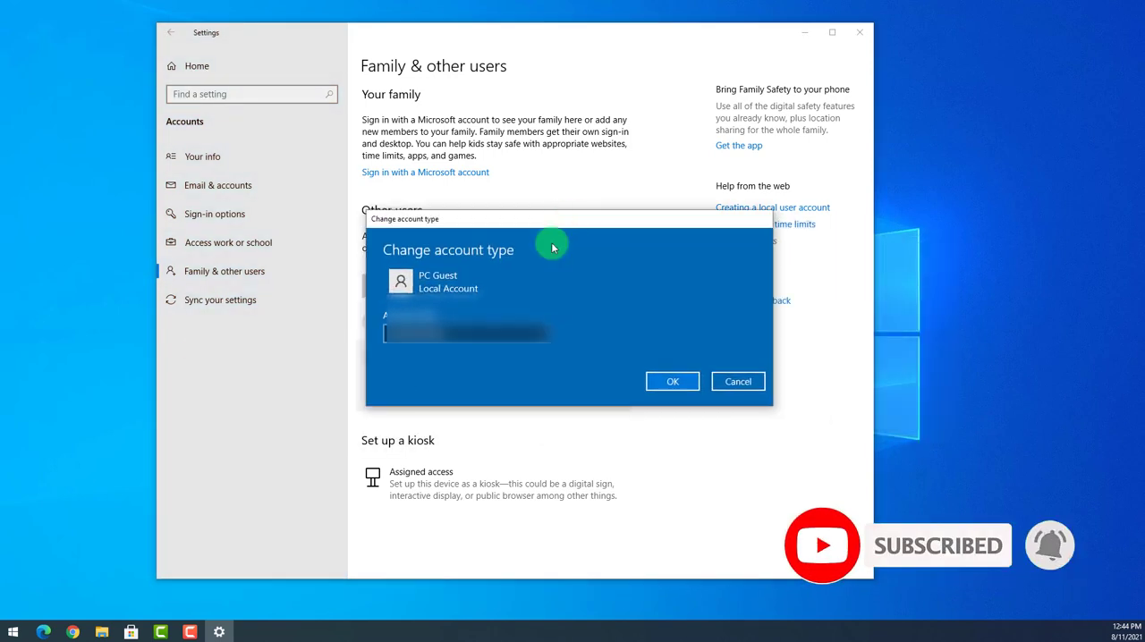
pyautogui.click(460, 333)
pyautogui.click(446, 354)
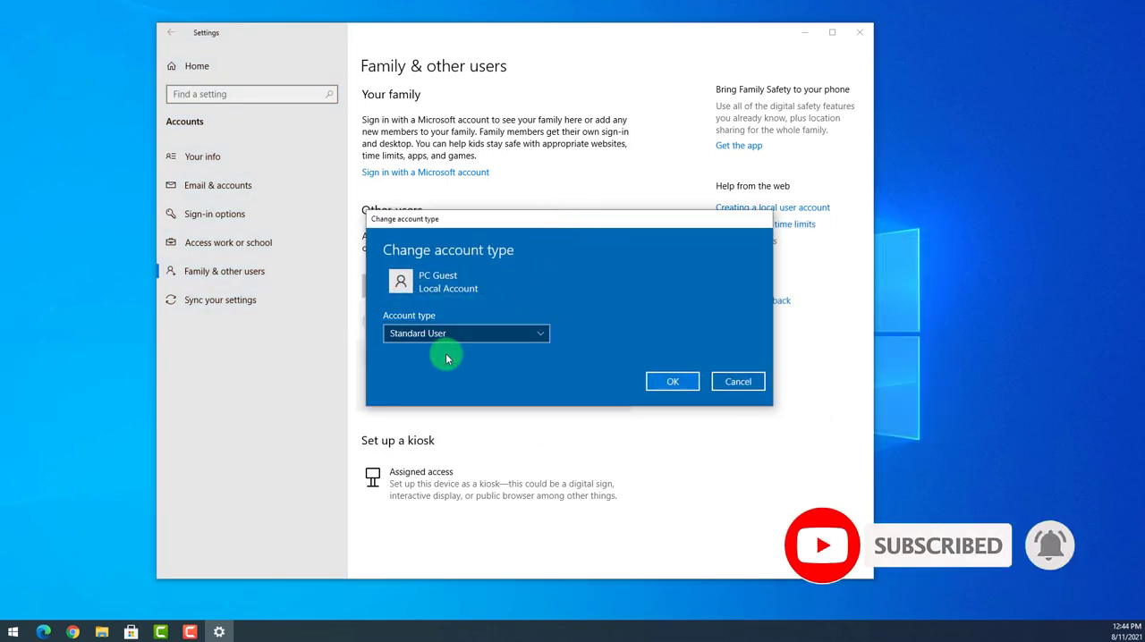
pyautogui.click(662, 382)
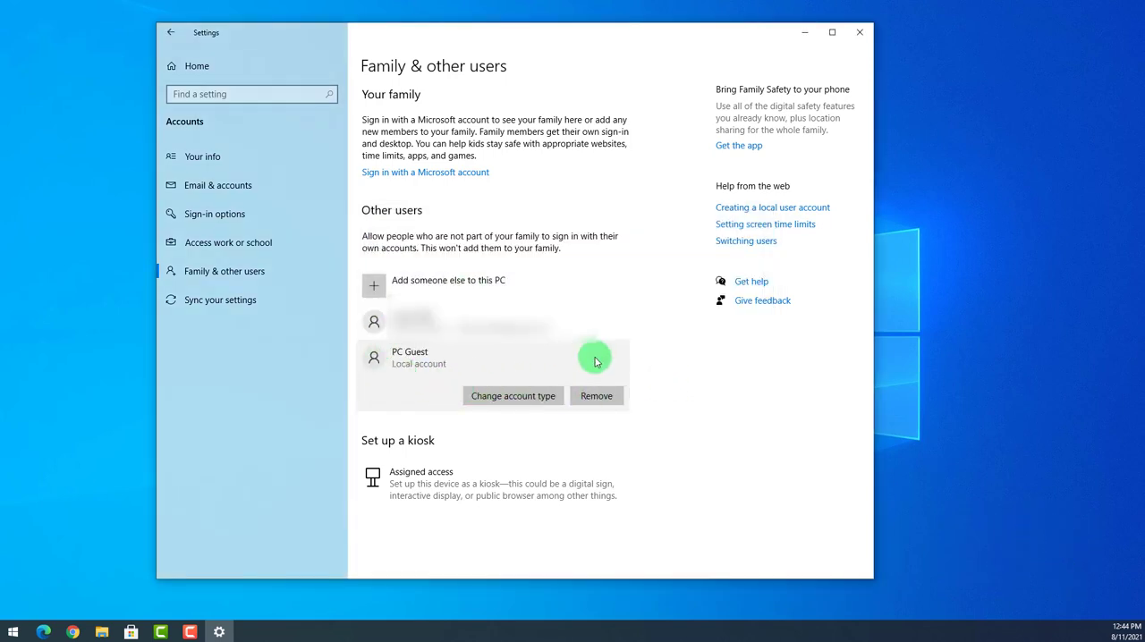
pyautogui.click(857, 34)
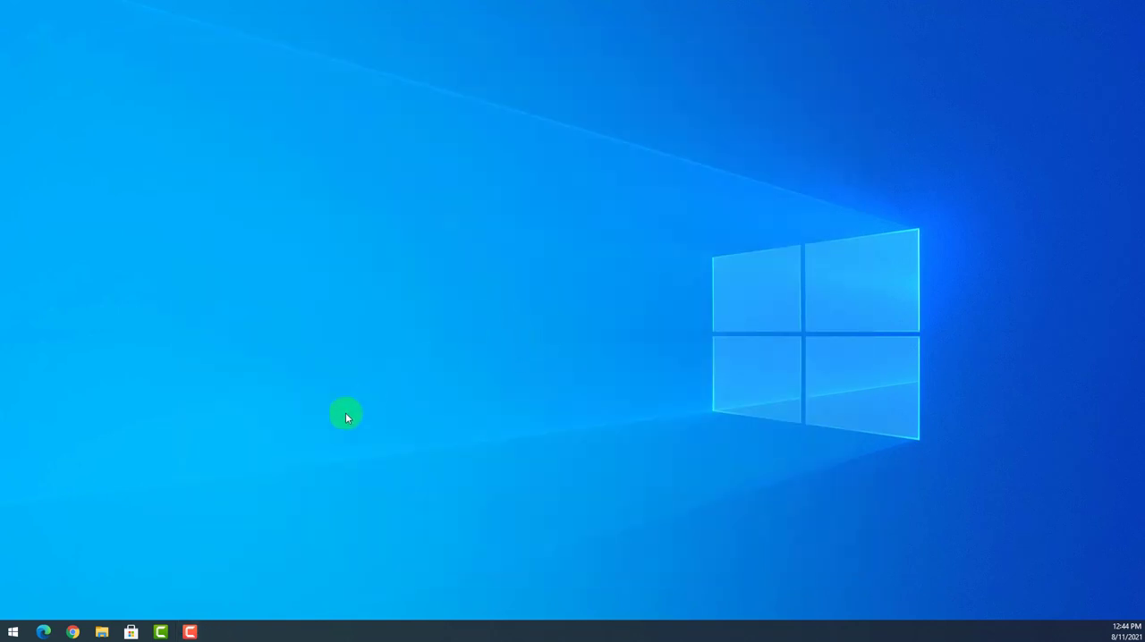
# Show the current account's options in Start to view the users available for switching.
pyautogui.click(14, 633)
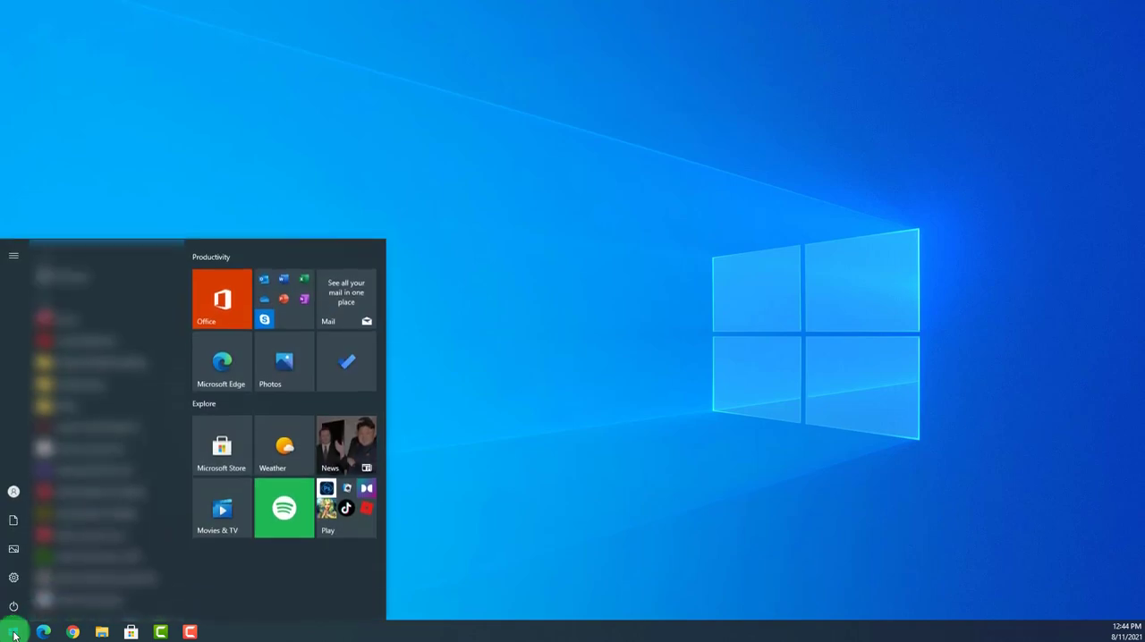
pyautogui.moveTo(11, 508)
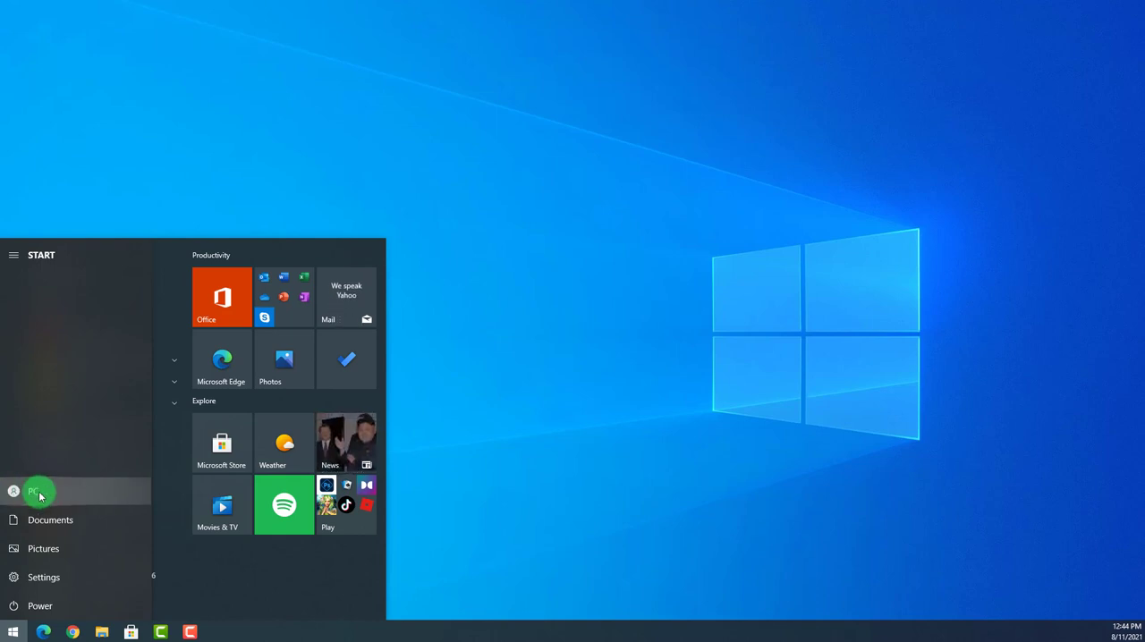
pyautogui.click(36, 493)
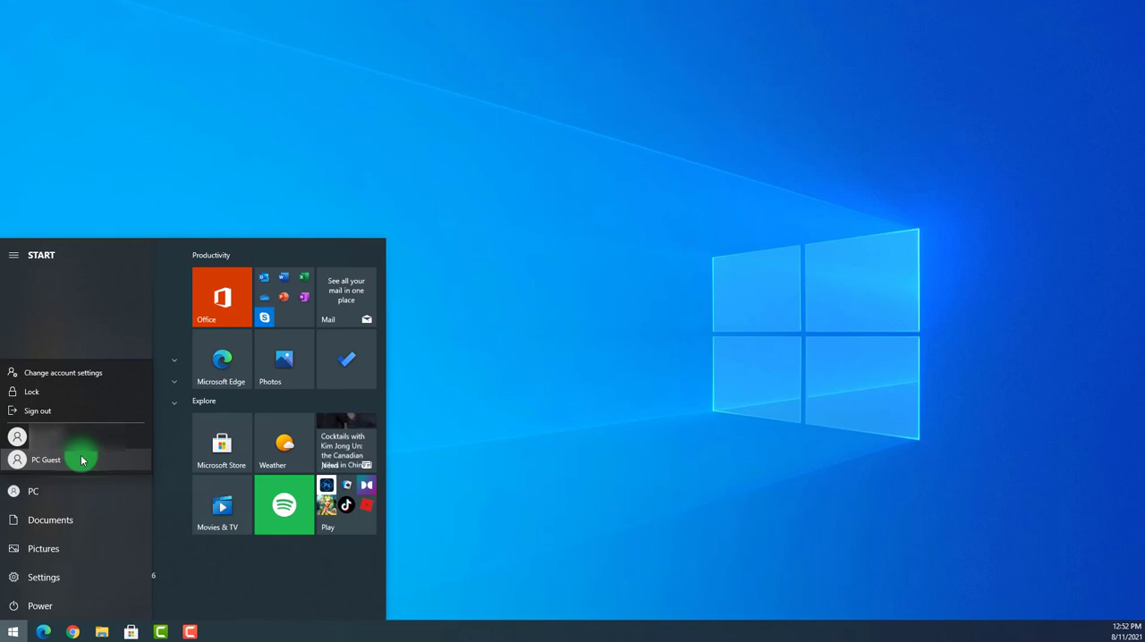
# Open the Family & other users page of the Accounts settings.
pyautogui.click(44, 586)
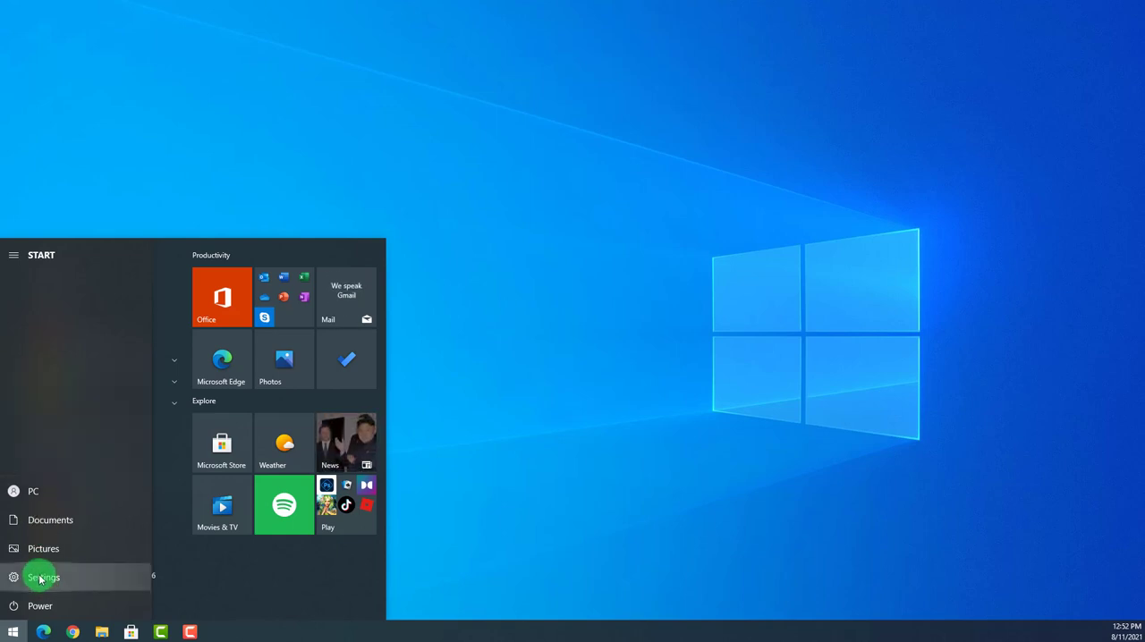
pyautogui.click(41, 579)
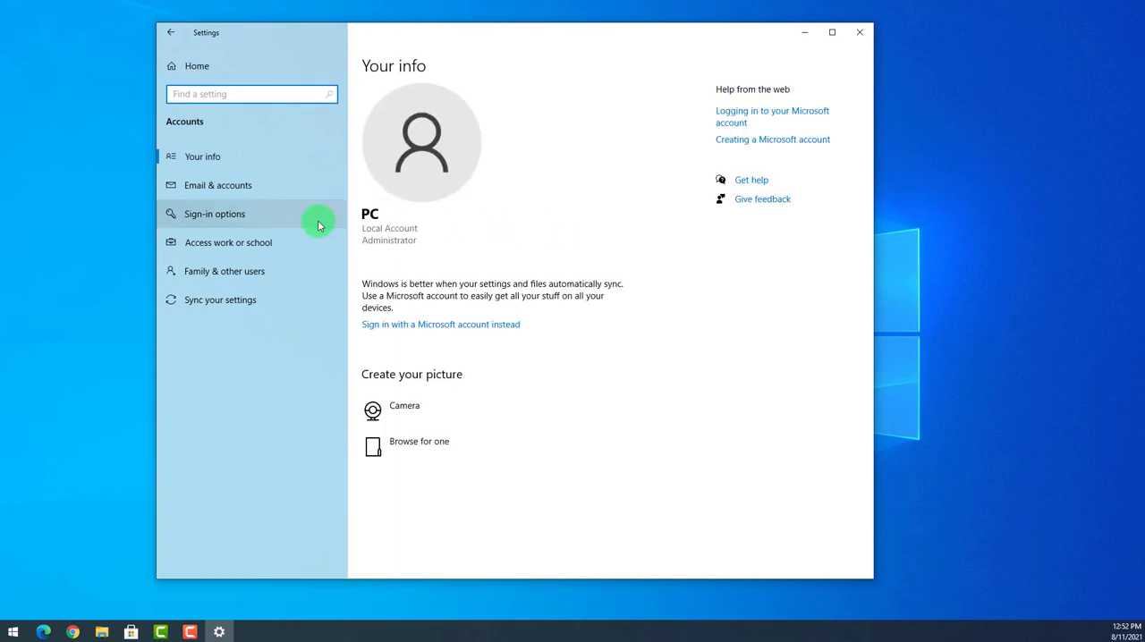
pyautogui.click(275, 273)
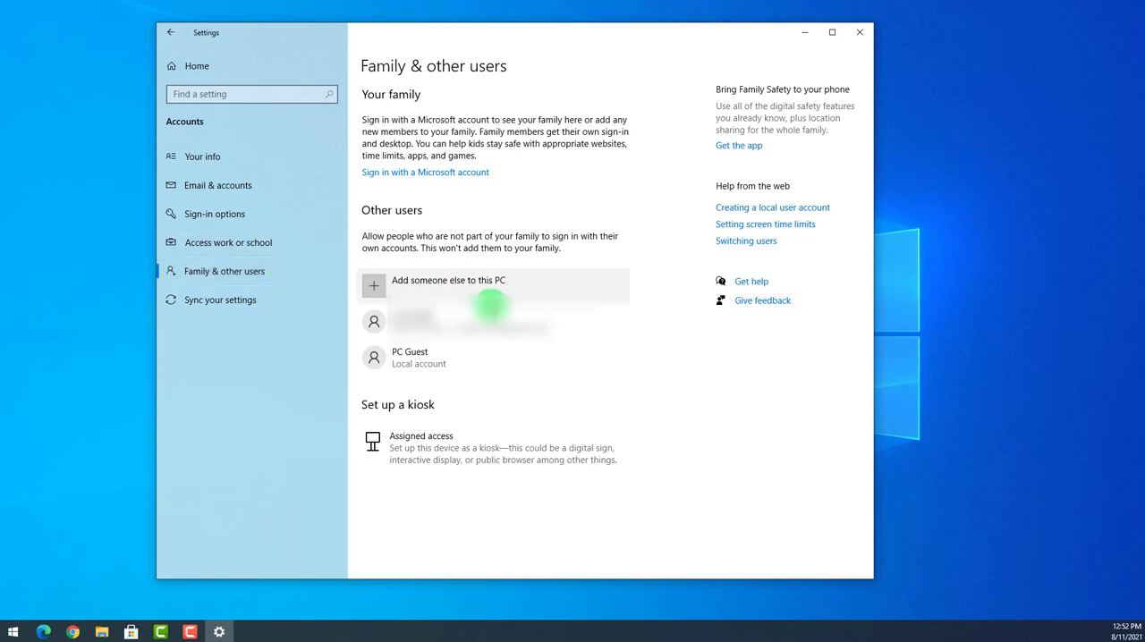
# Remove the PC Guest local account together with its data, and close Settings.
pyautogui.click(454, 357)
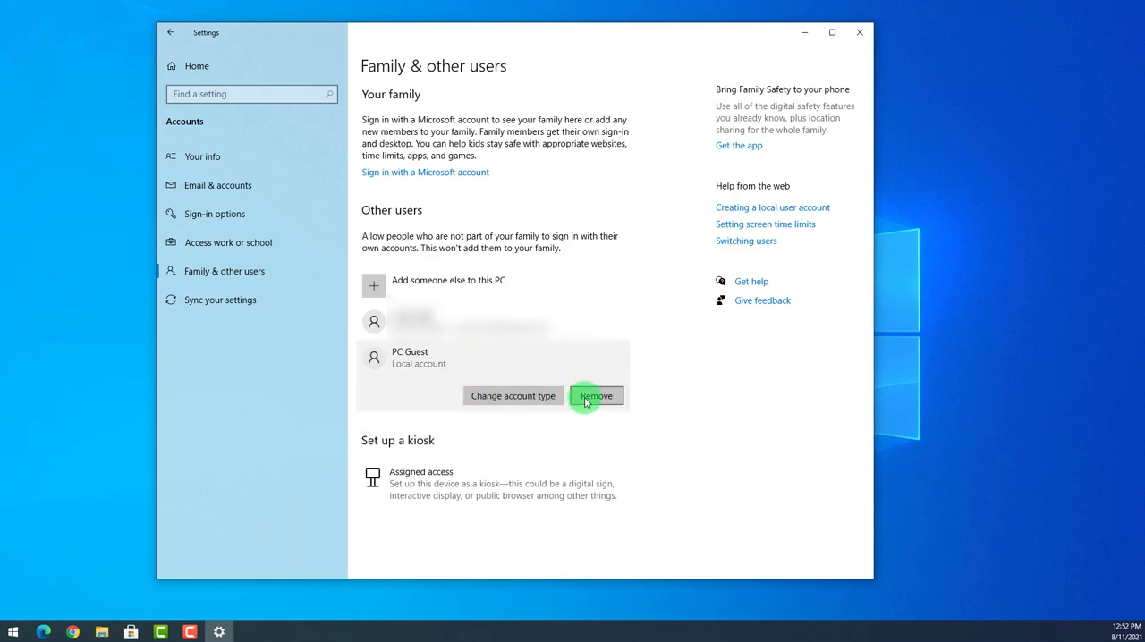
pyautogui.click(617, 401)
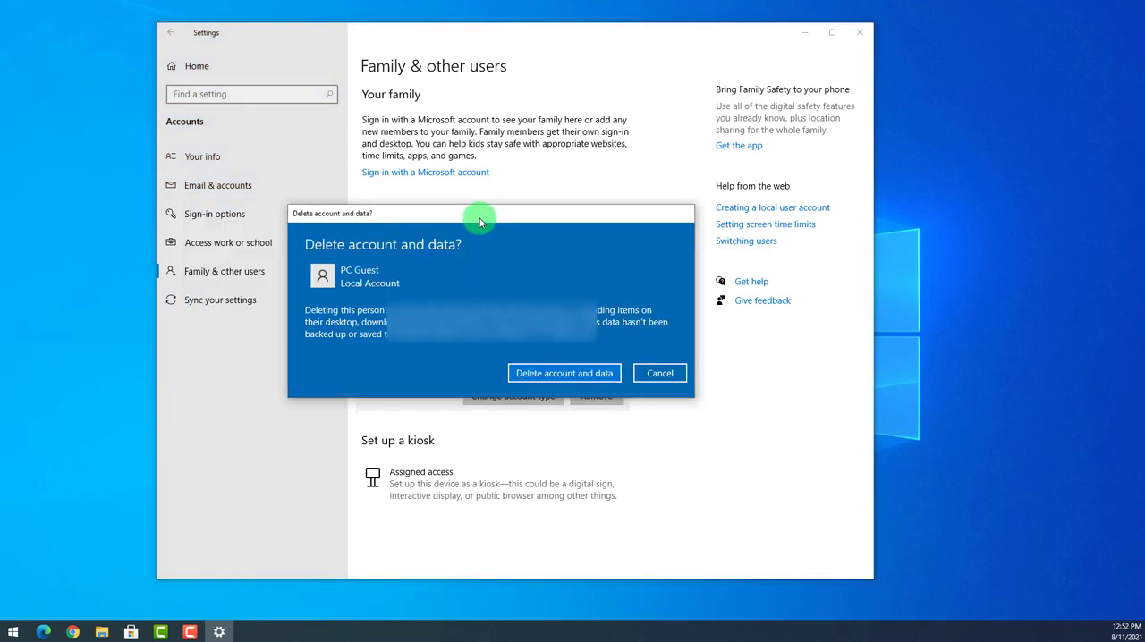
pyautogui.moveTo(480, 217); pyautogui.dragTo(538, 259)
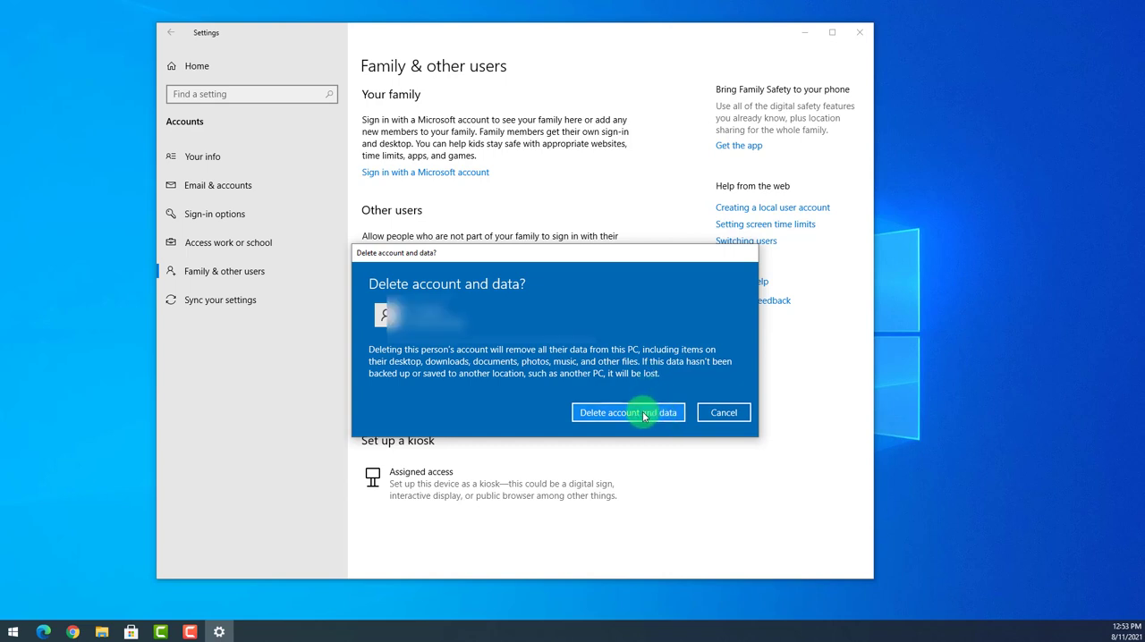
pyautogui.click(643, 414)
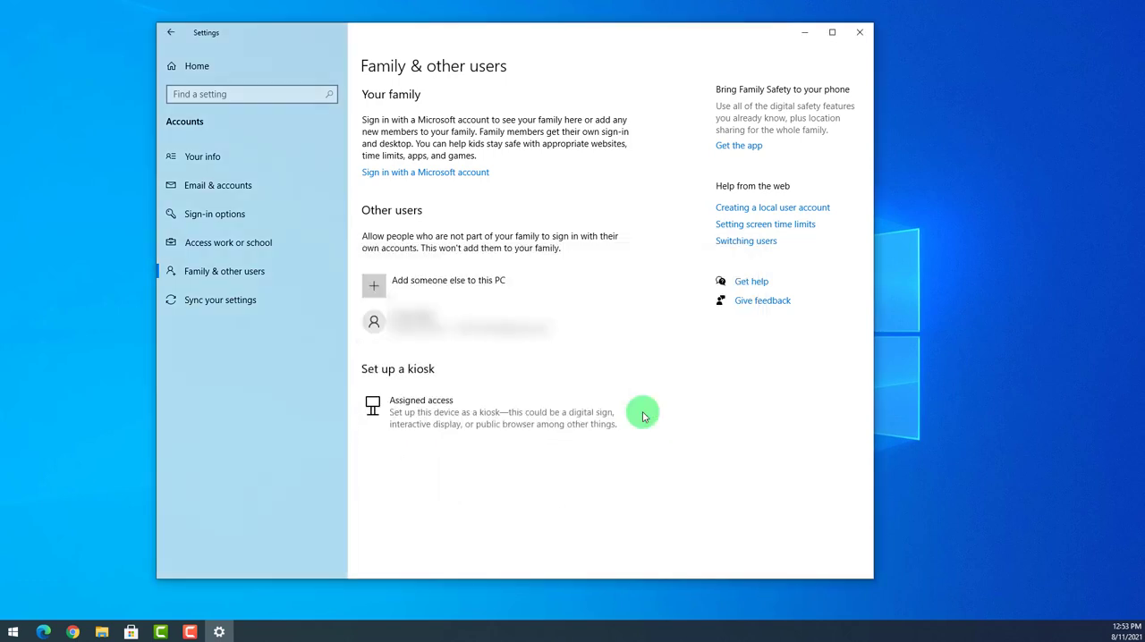
pyautogui.click(861, 33)
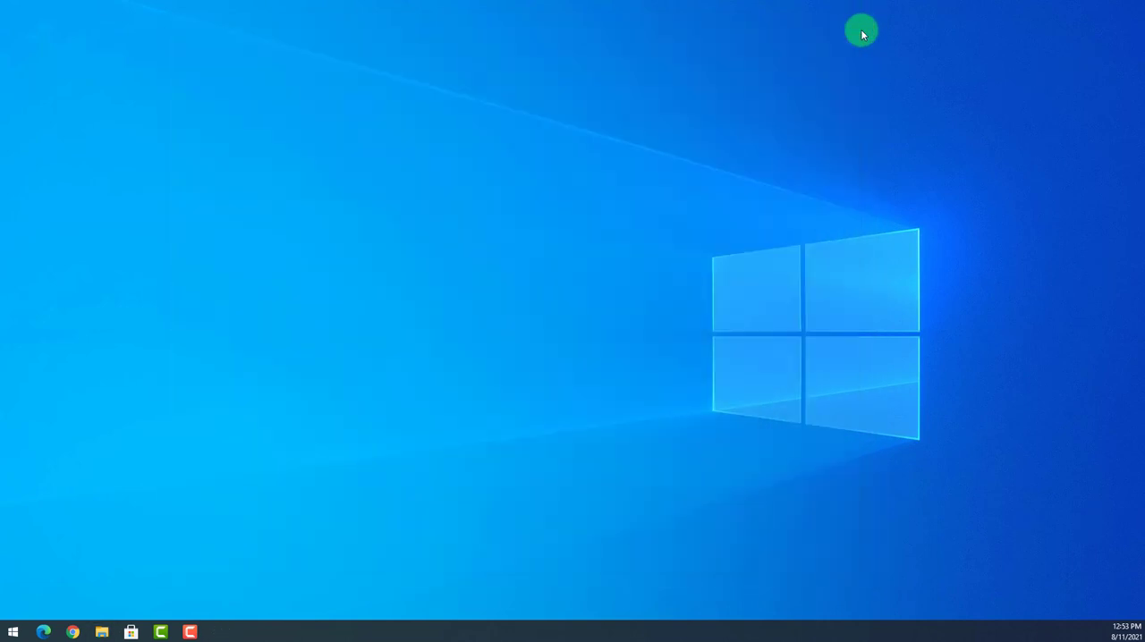